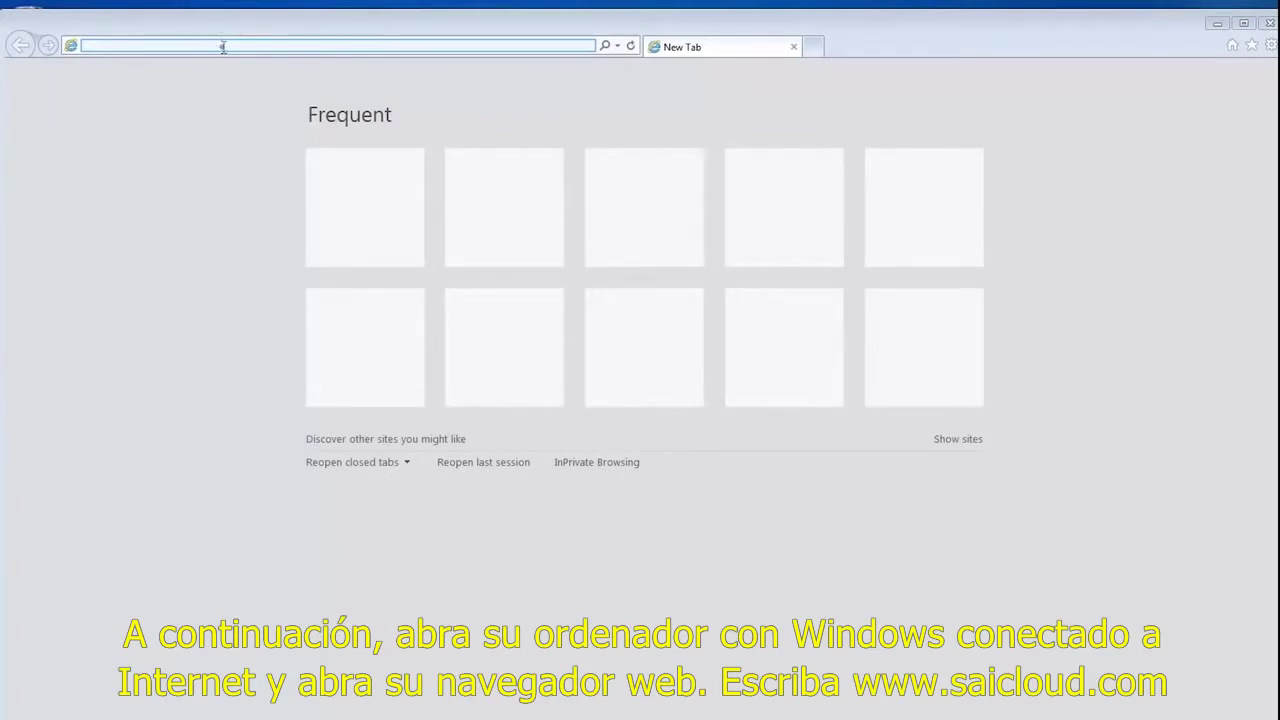
click(223, 46)
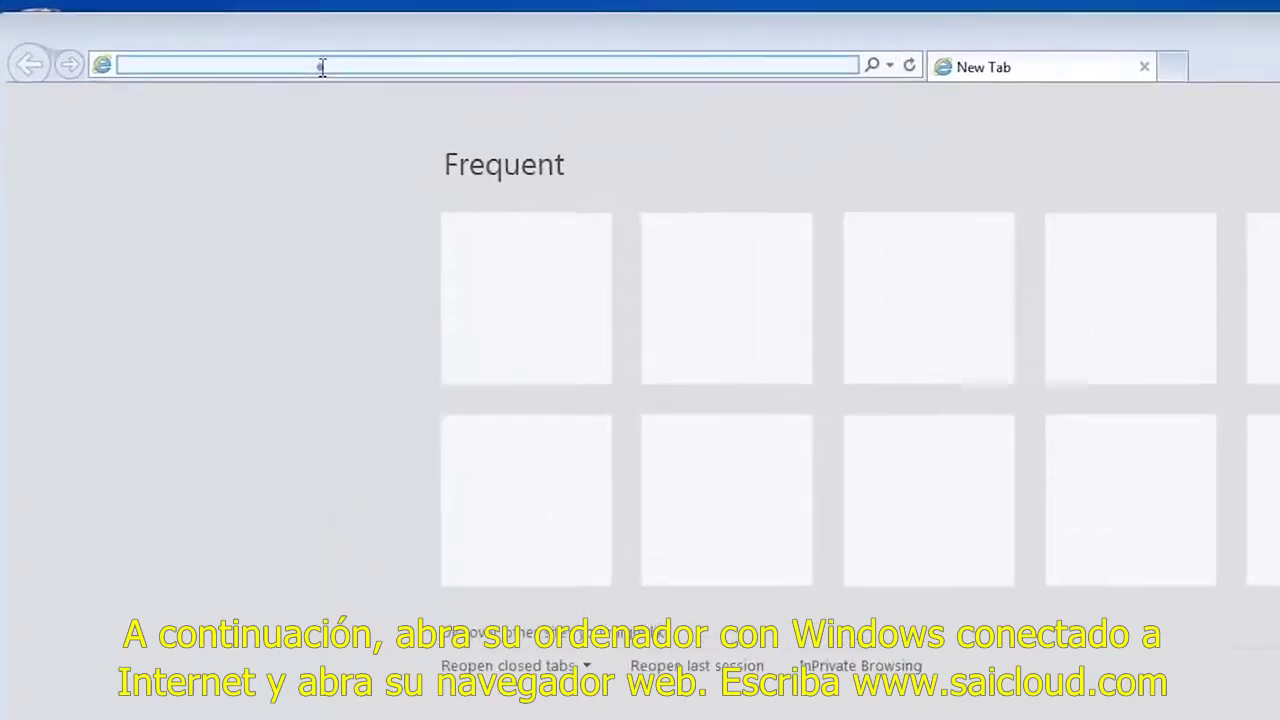
text(www.saicloud.c)
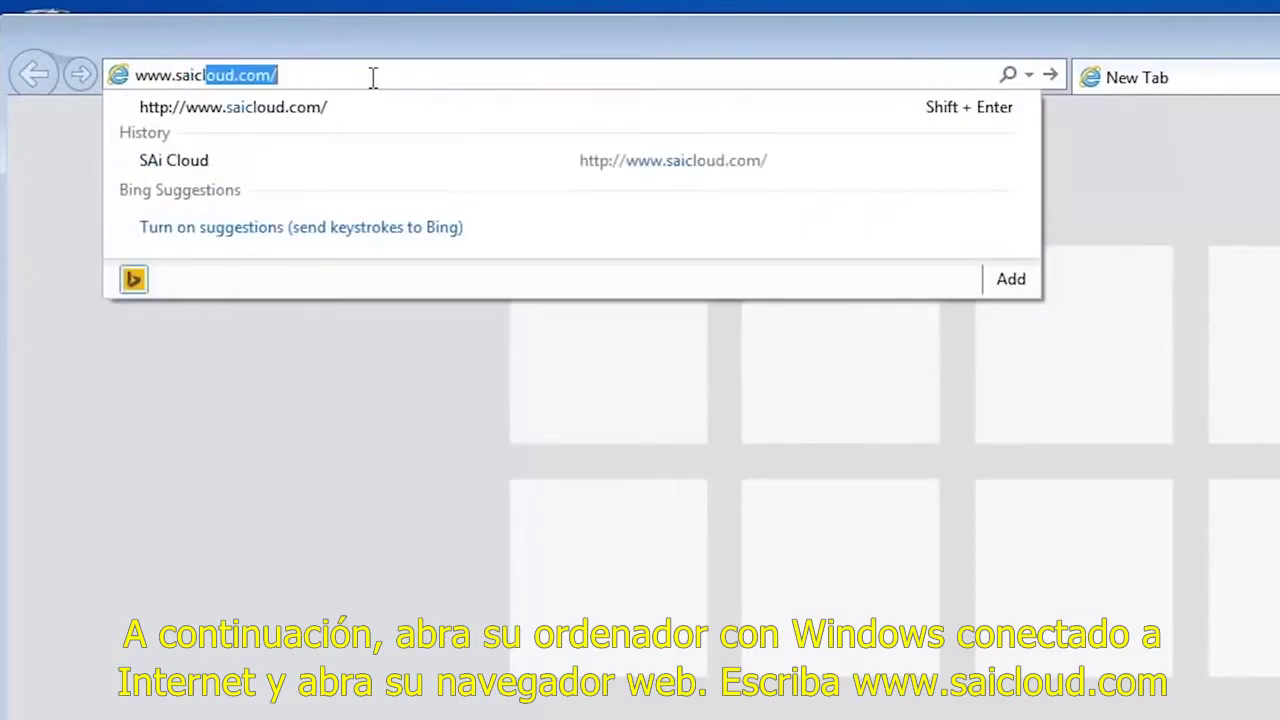
text(om)
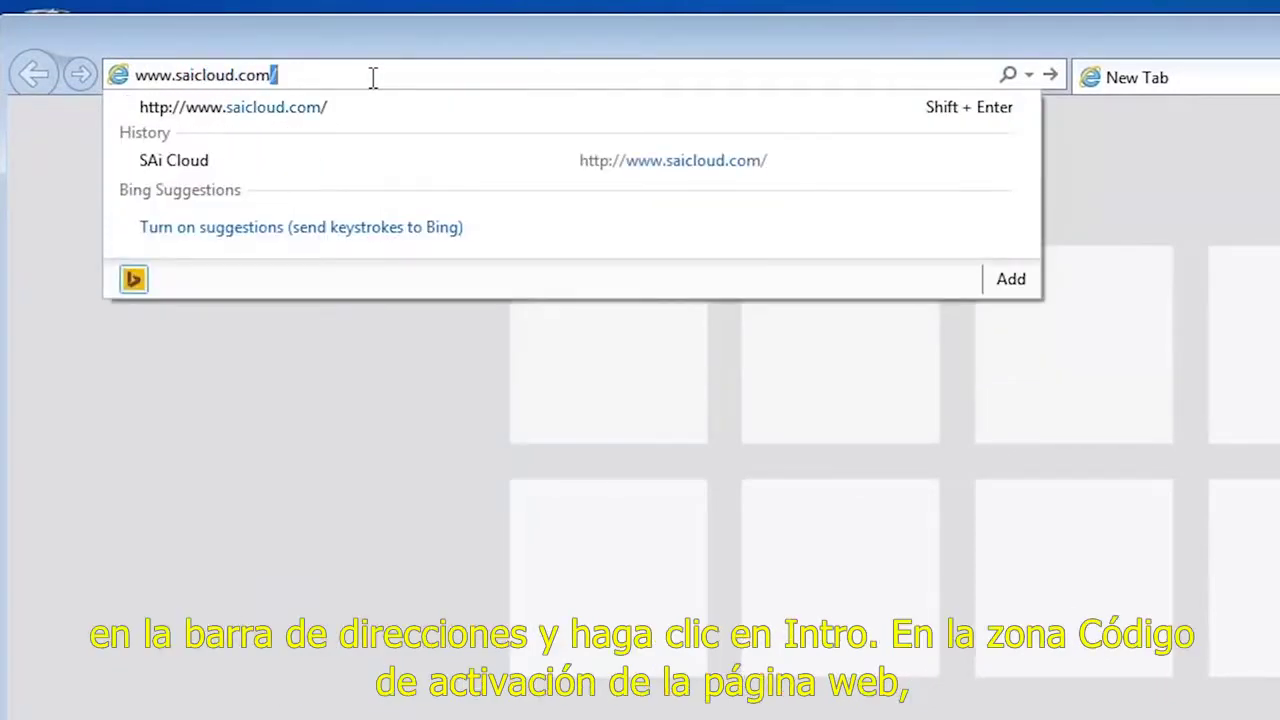
key(Return)
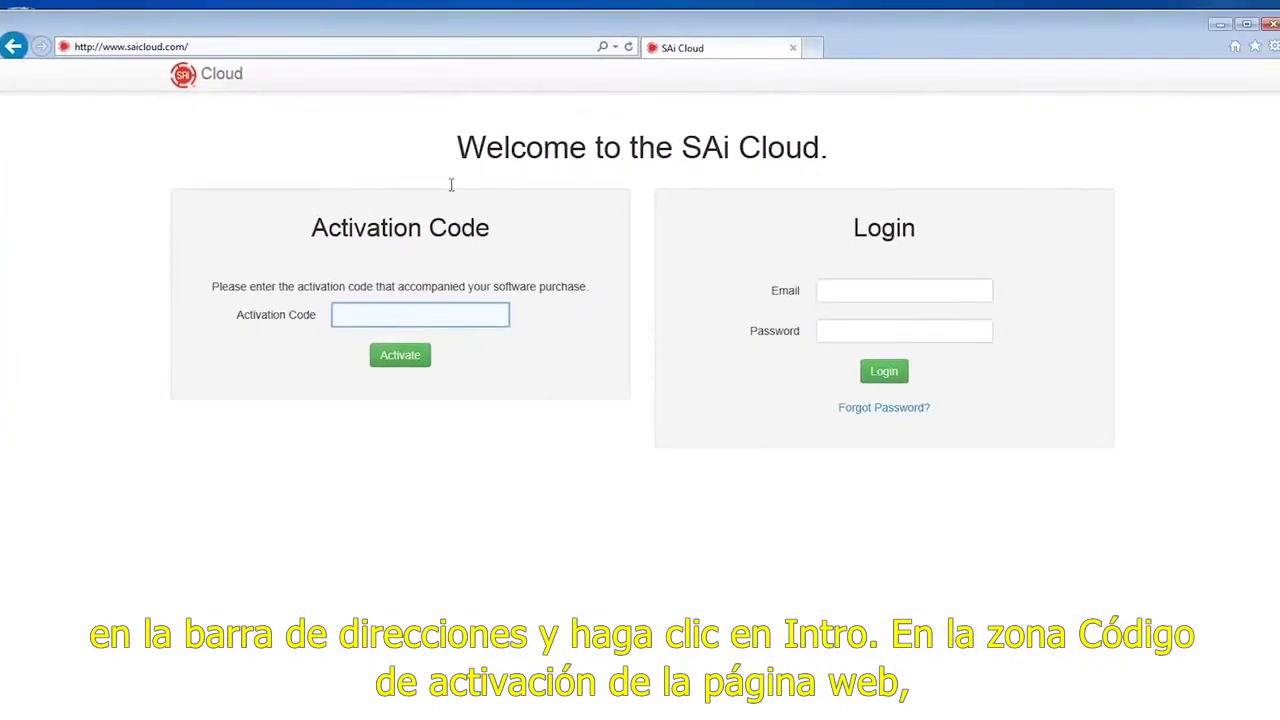
Step: Enter the license card's activation code and activate it
click(470, 312)
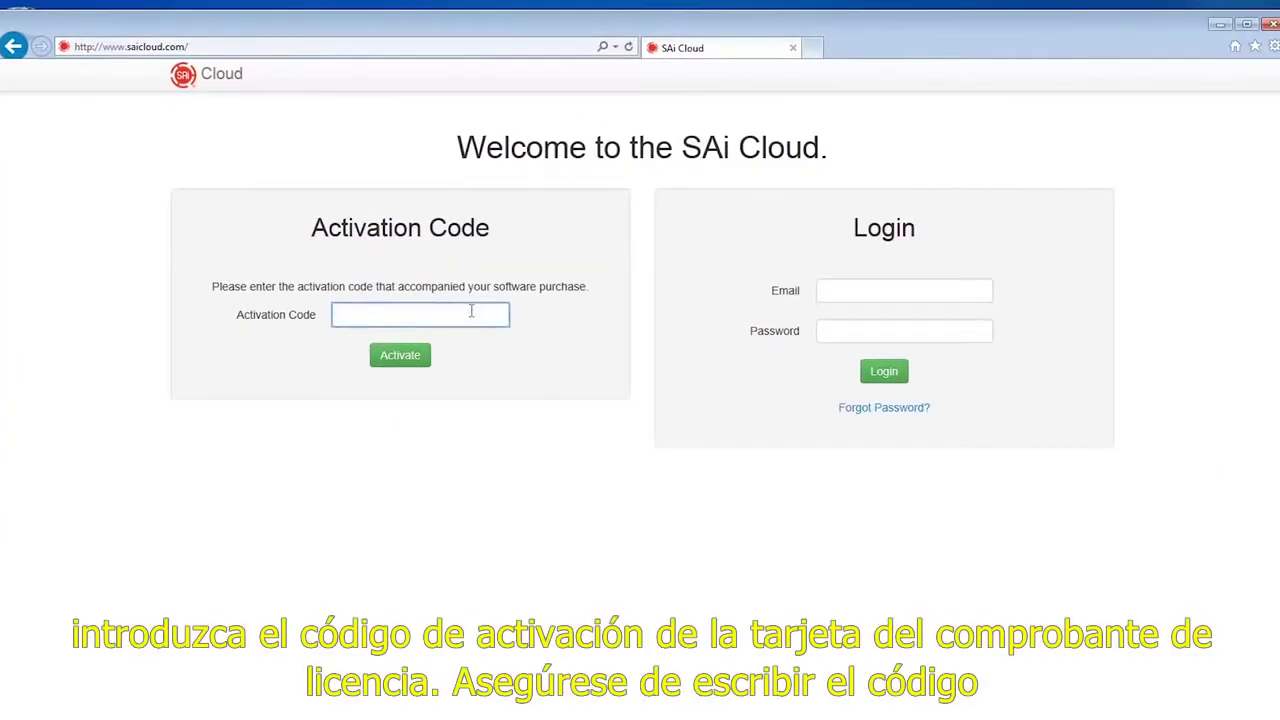
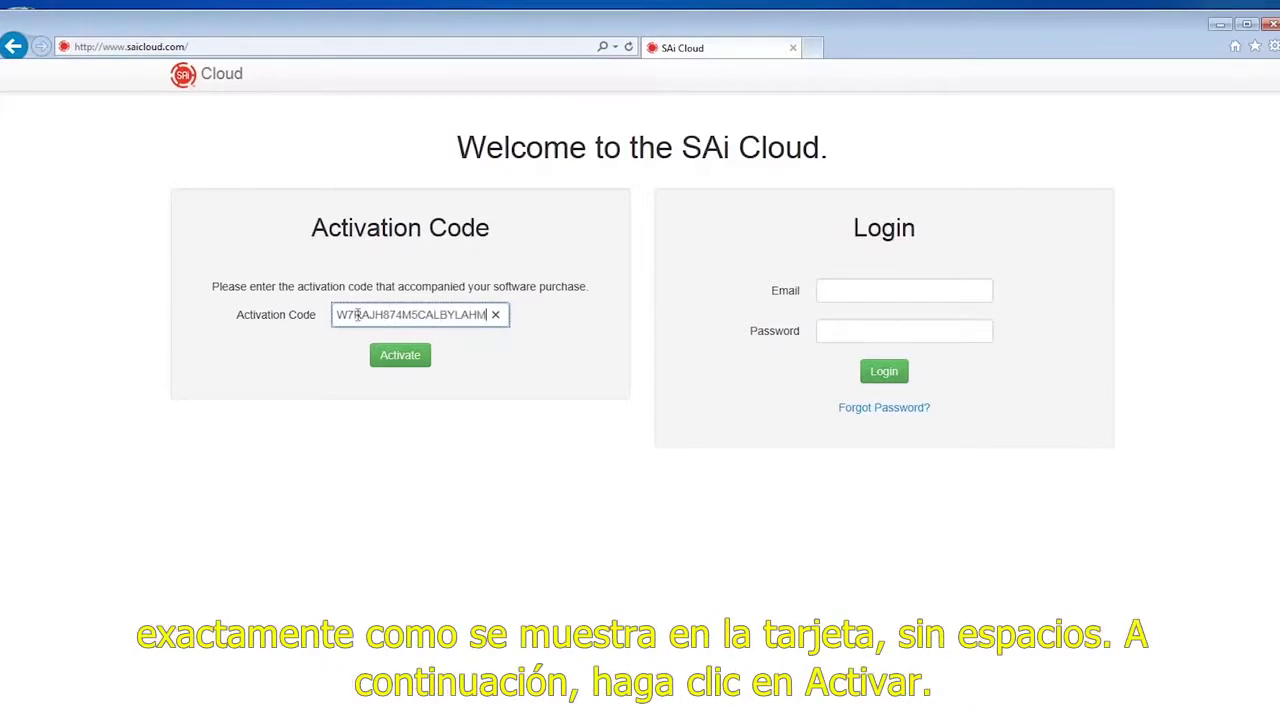
key(Tab)
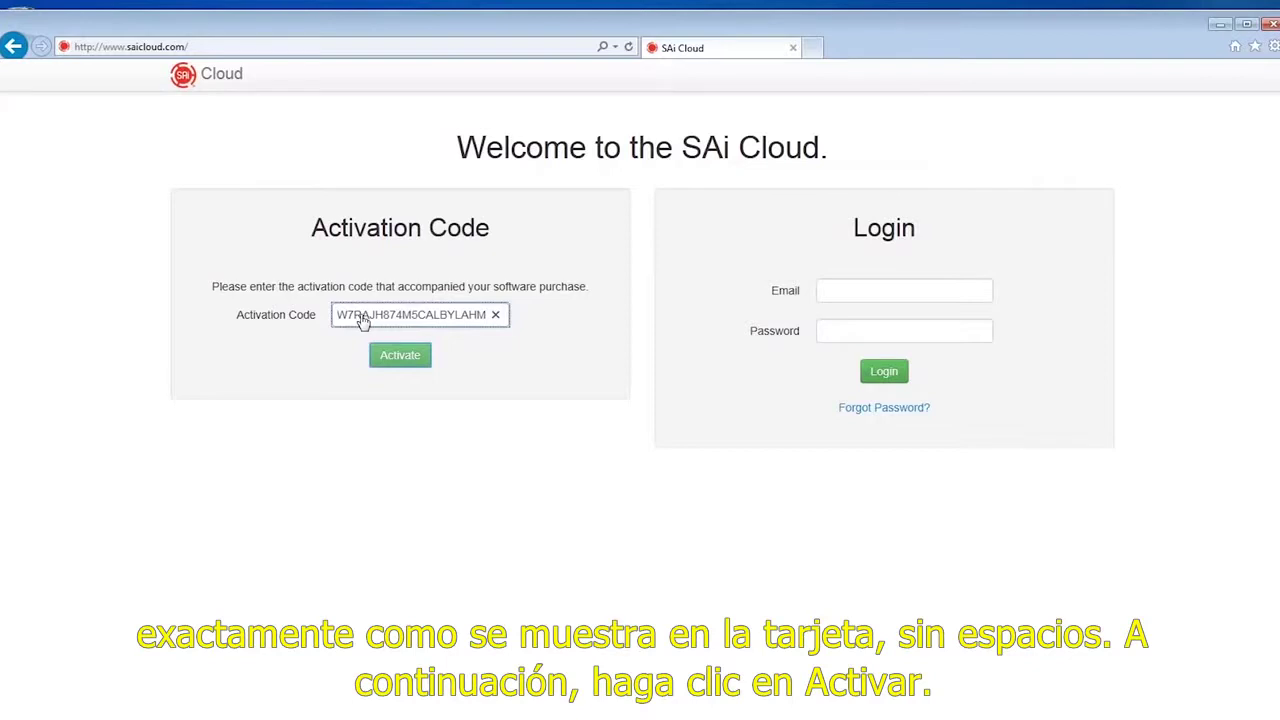
click(398, 357)
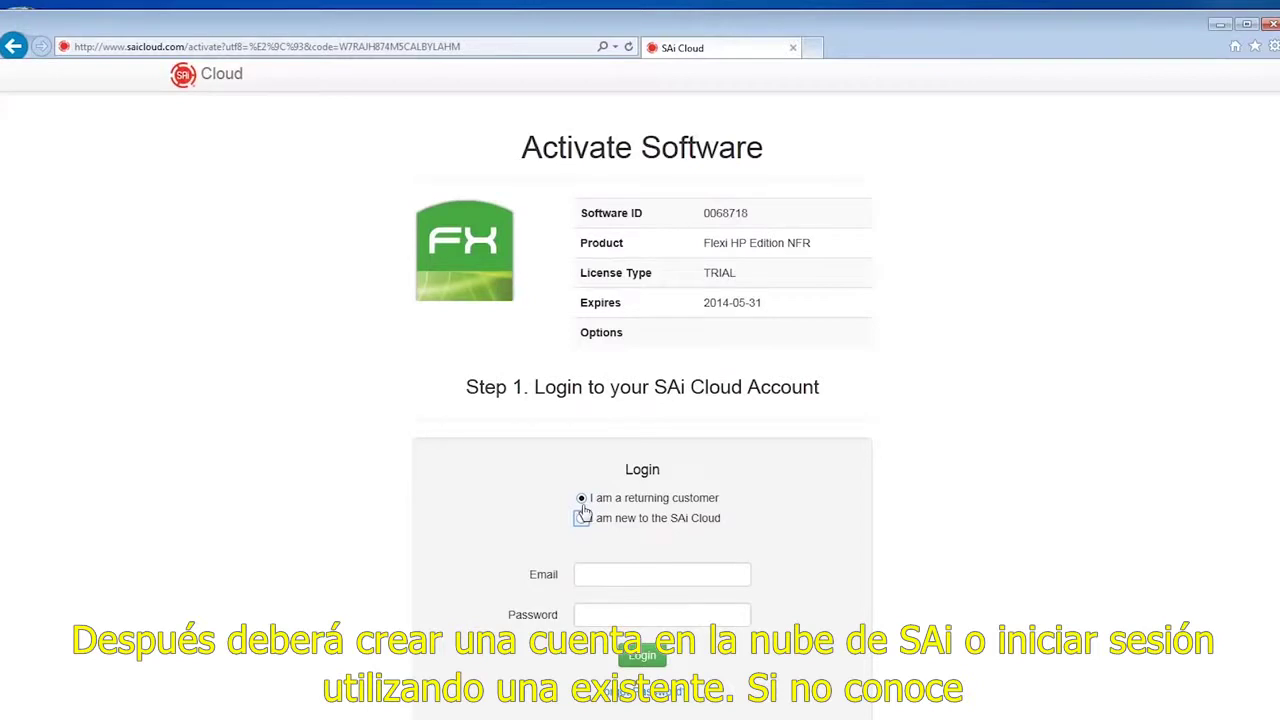
Step: Request a new SAi Cloud account as a new customer using the business e-mail address
click(580, 519)
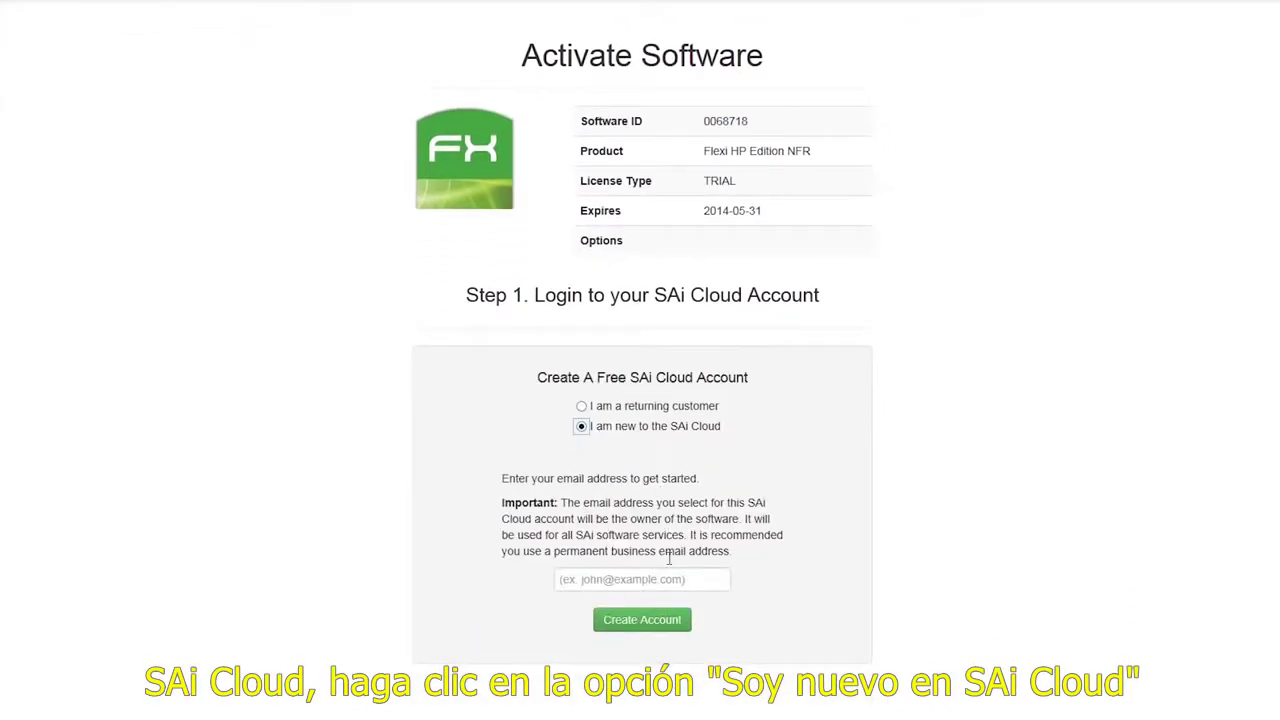
click(668, 579)
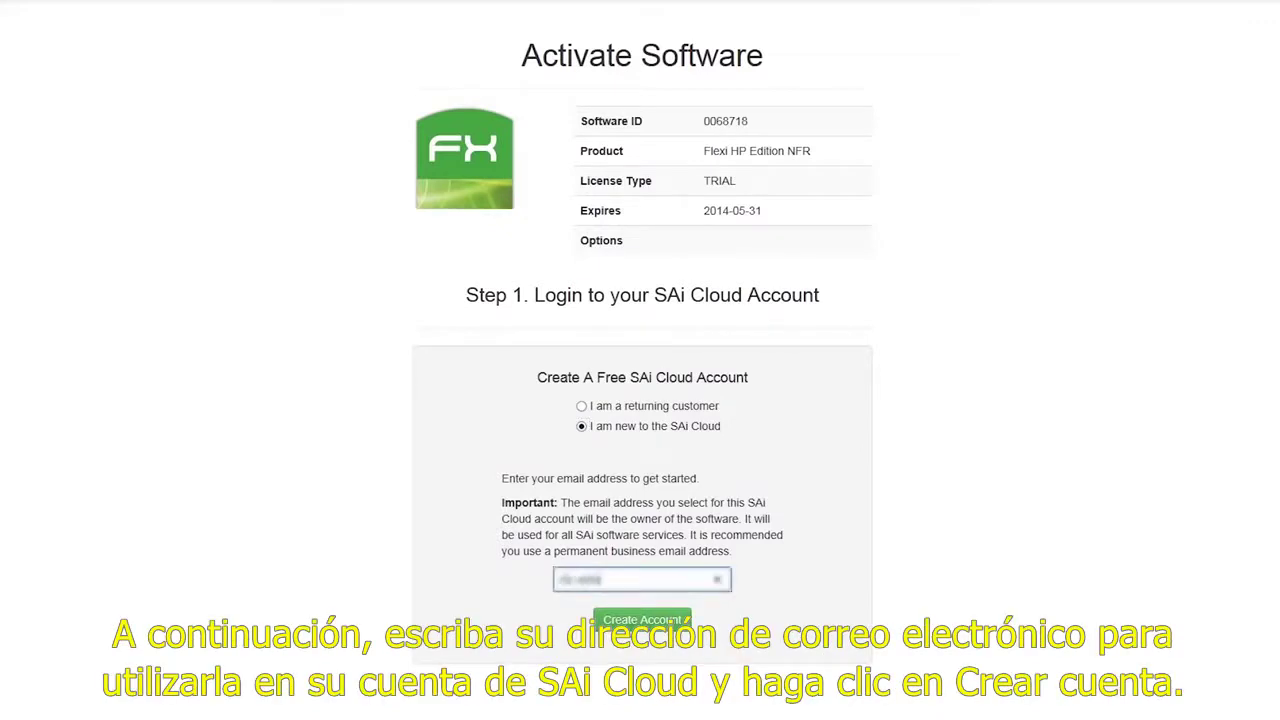
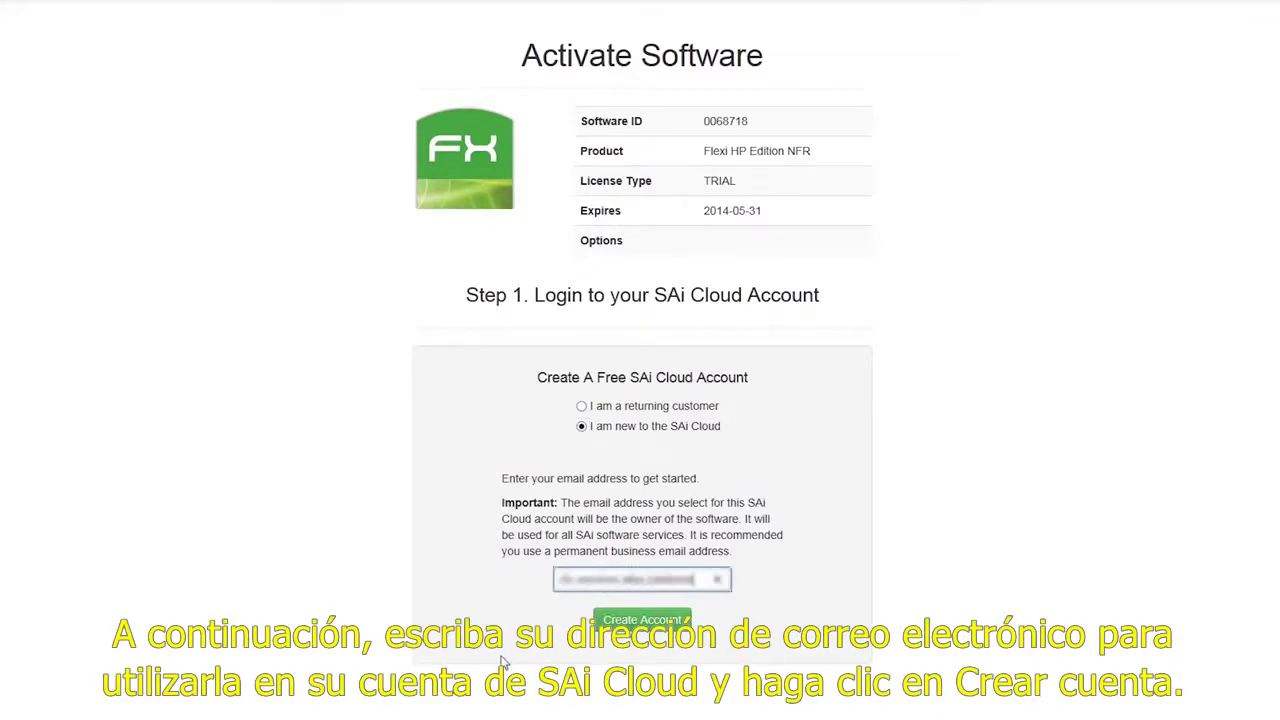
click(609, 614)
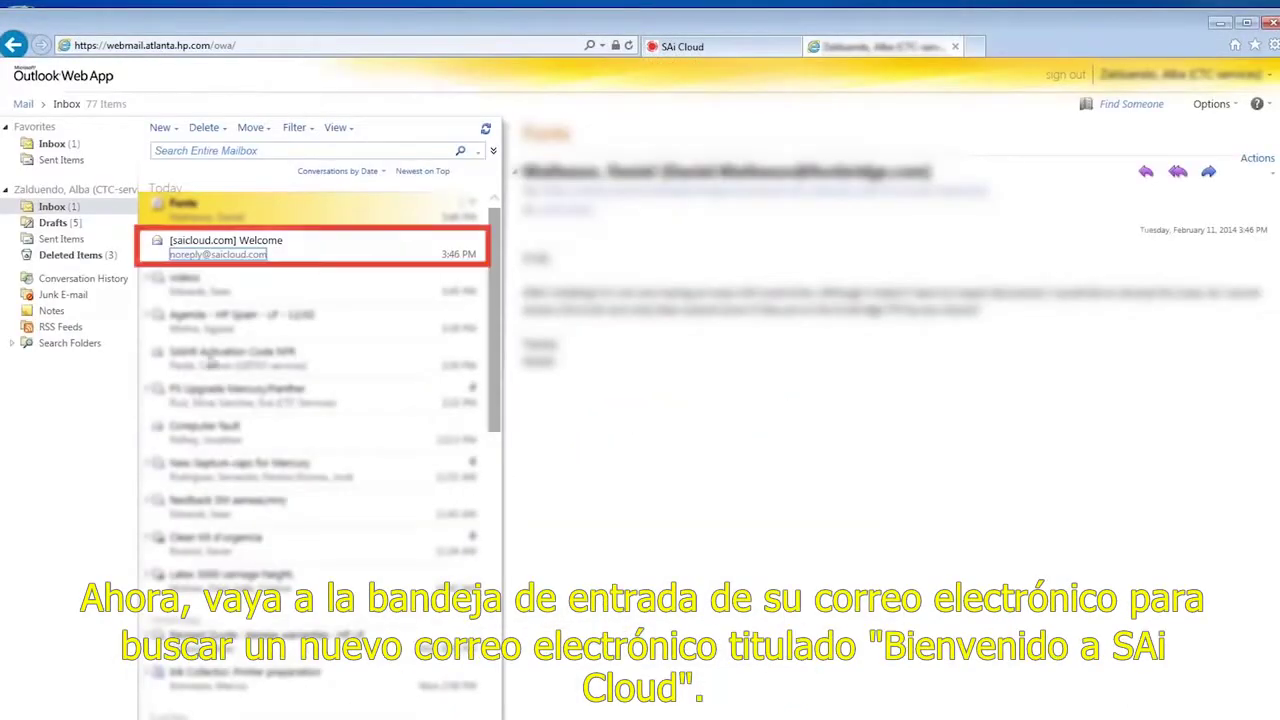
Step: Open the '[saicloud.com] Welcome' e-mail and follow its create_account link
click(205, 252)
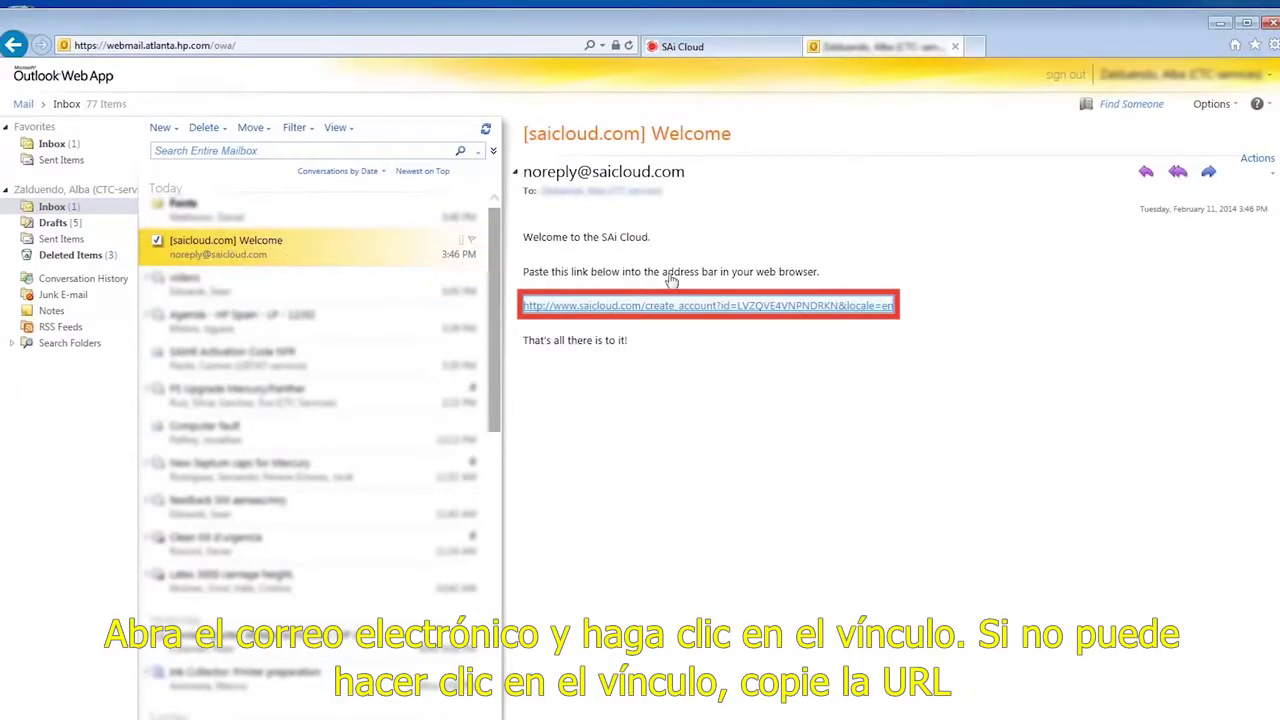
click(728, 305)
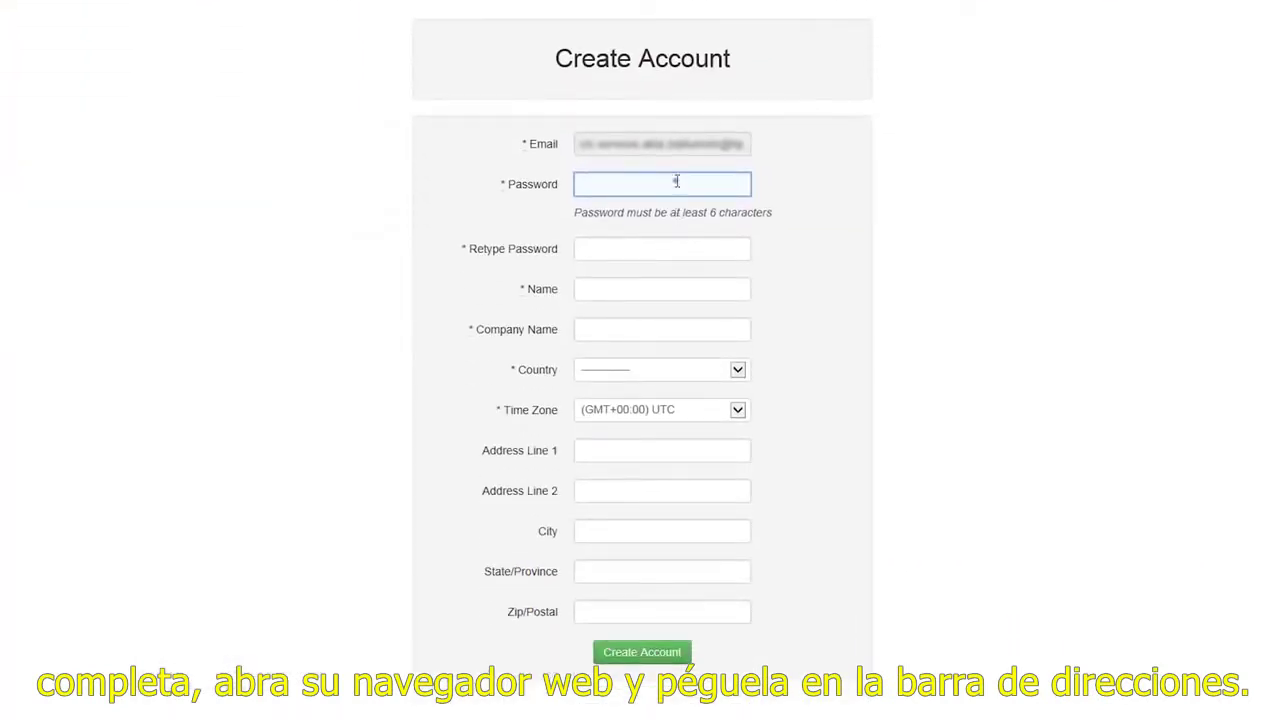
Step: Complete the account with password, name, company HP, country United States, and accept the terms
text(••••••)
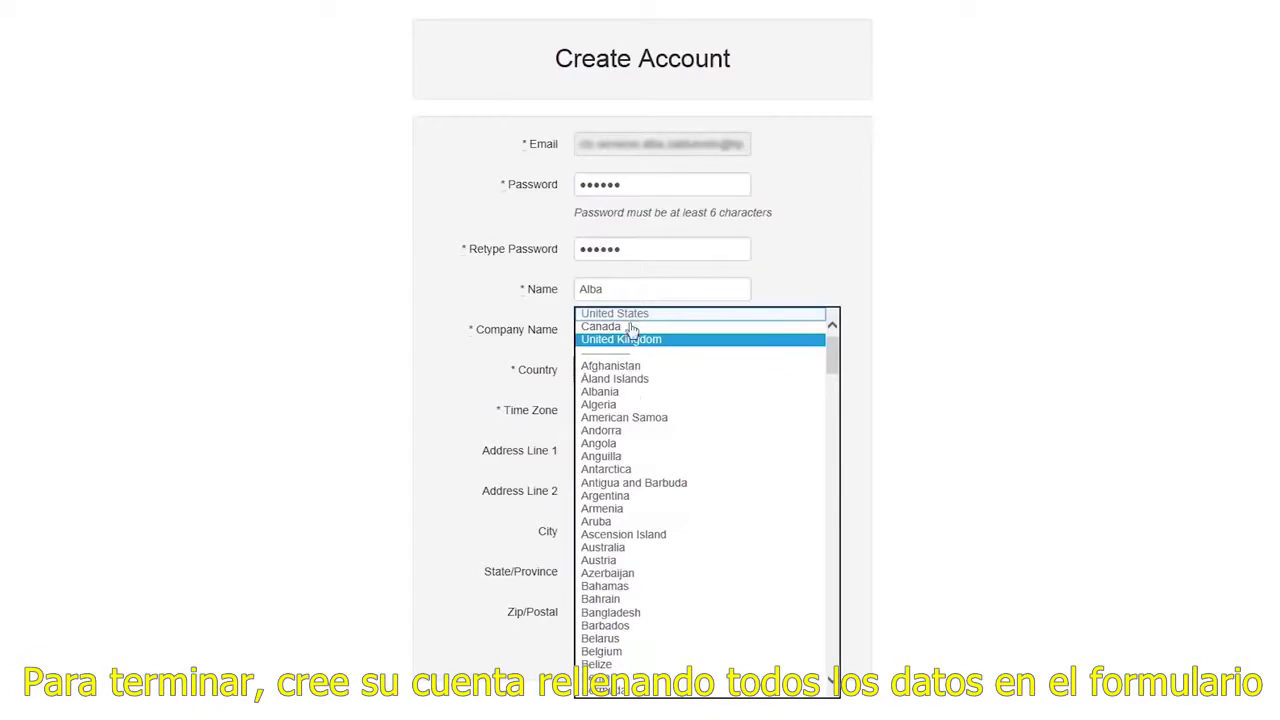
click(628, 314)
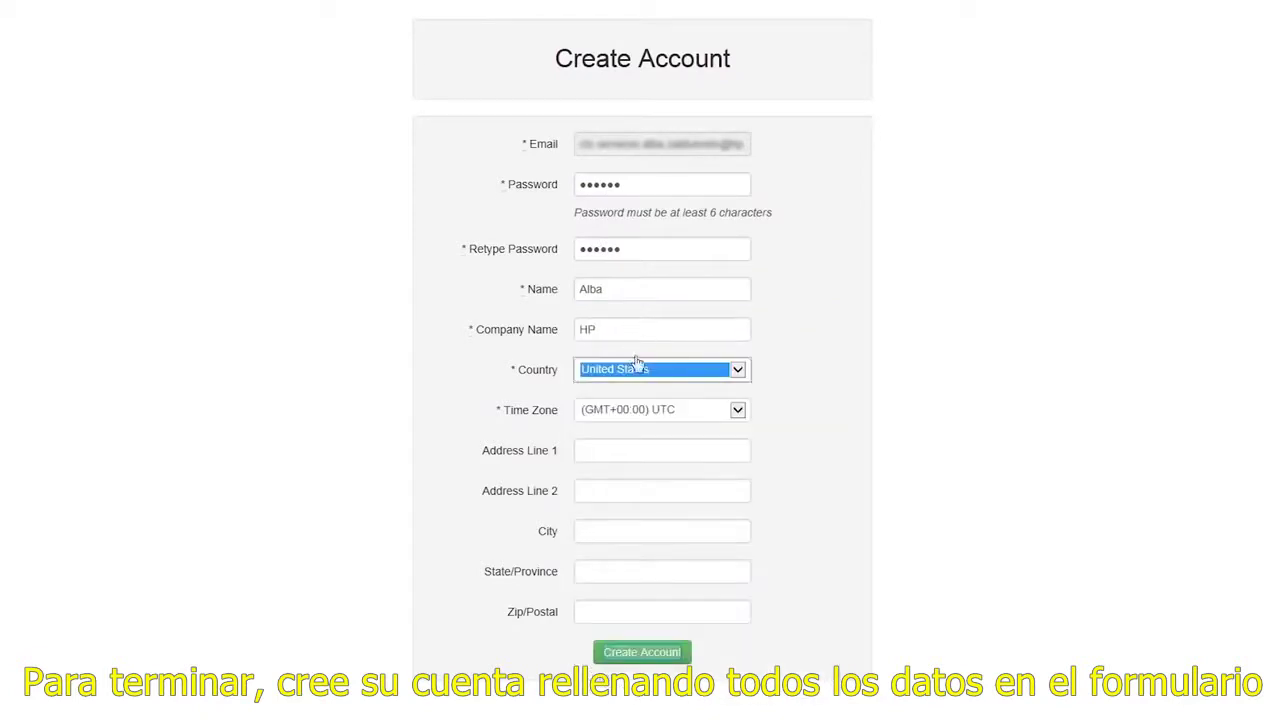
click(641, 653)
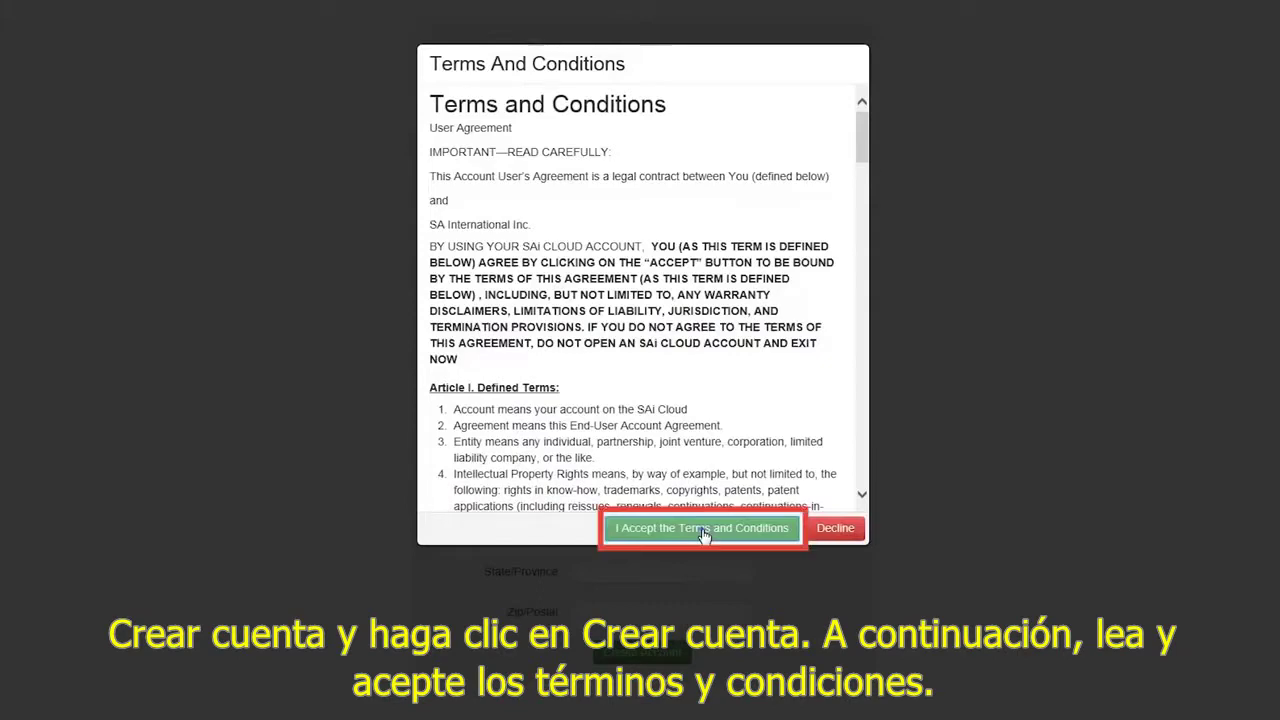
click(704, 530)
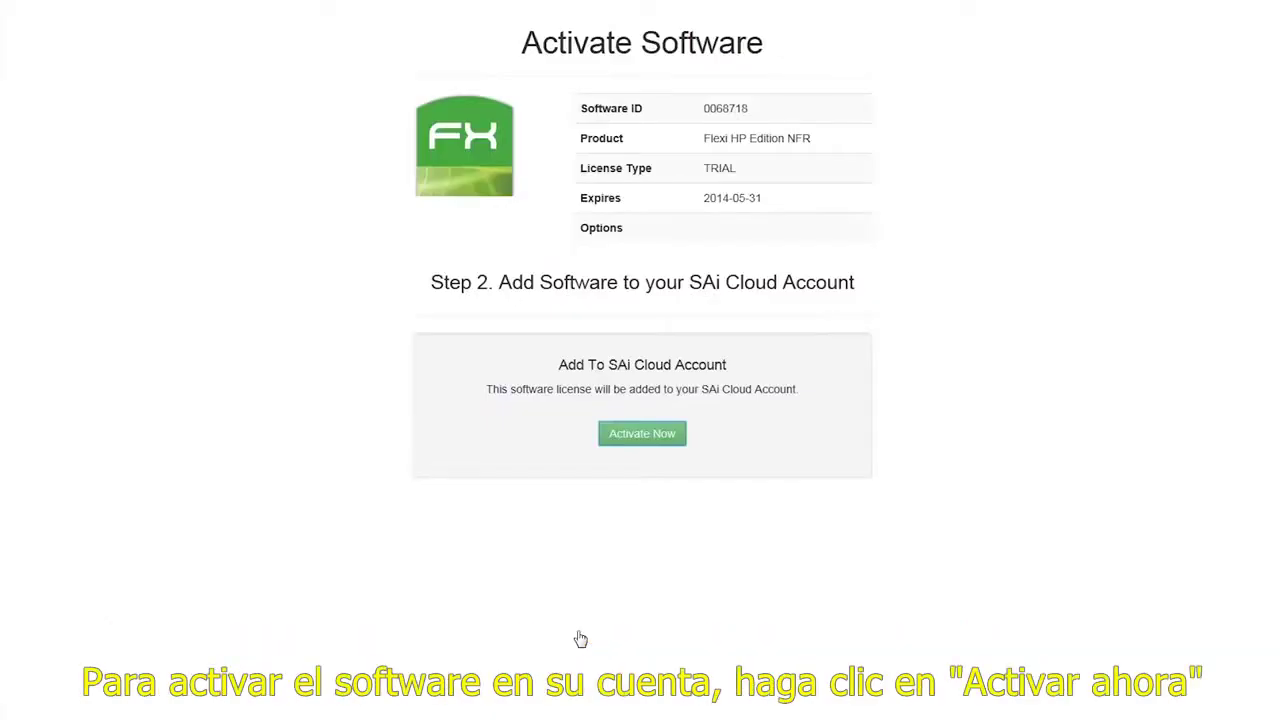
Step: Activate the Flexi HP Edition license on the account and download the installer
click(655, 441)
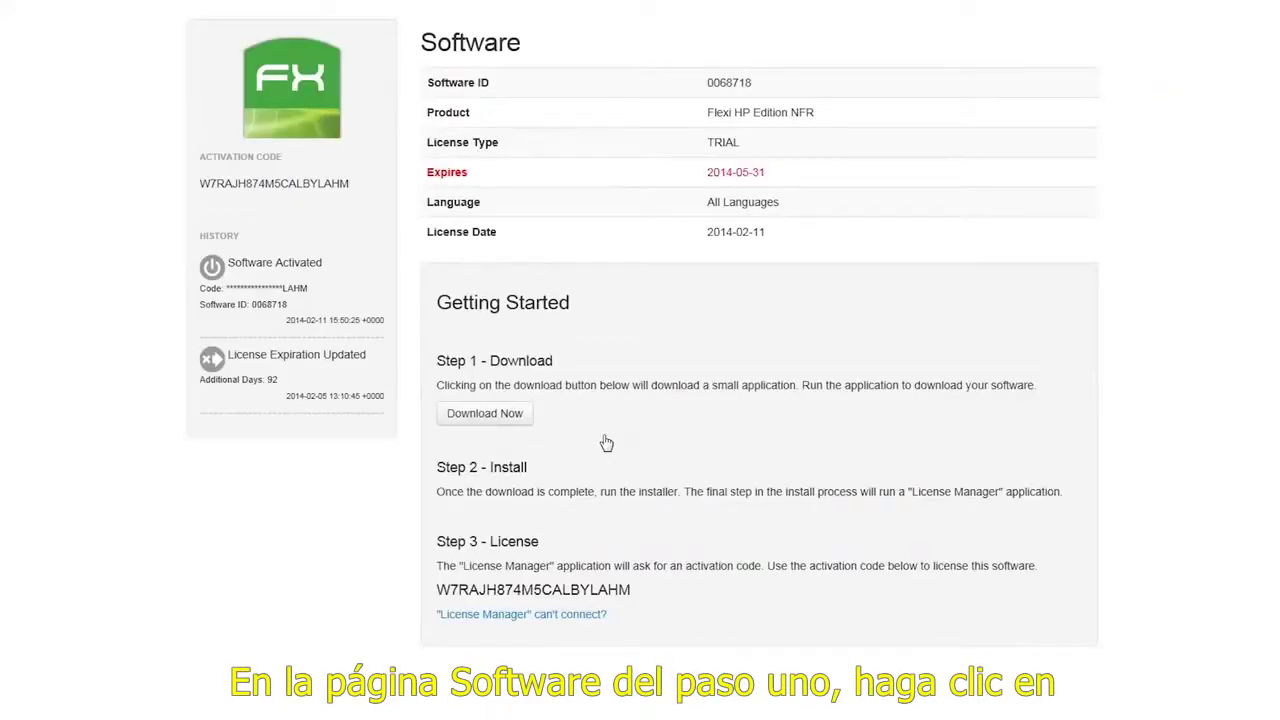
click(516, 422)
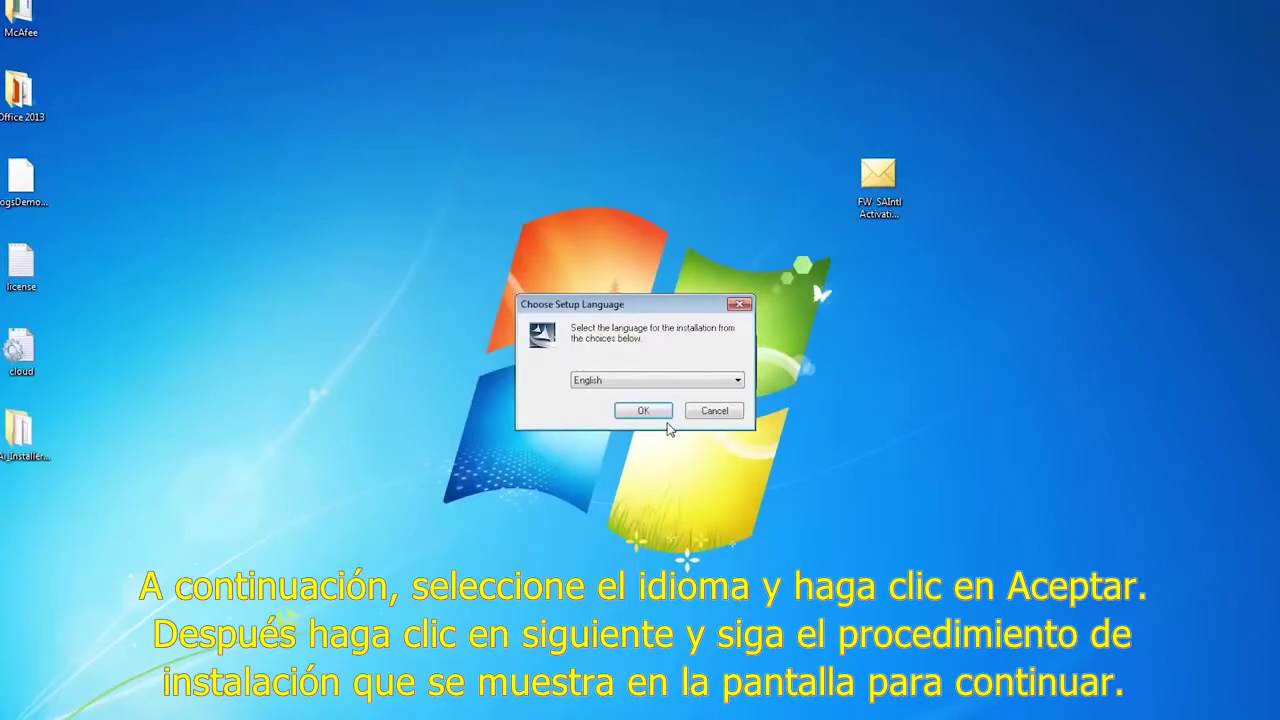
Step: Keep English as the setup language and start the Flexi HP Edition installation
click(664, 417)
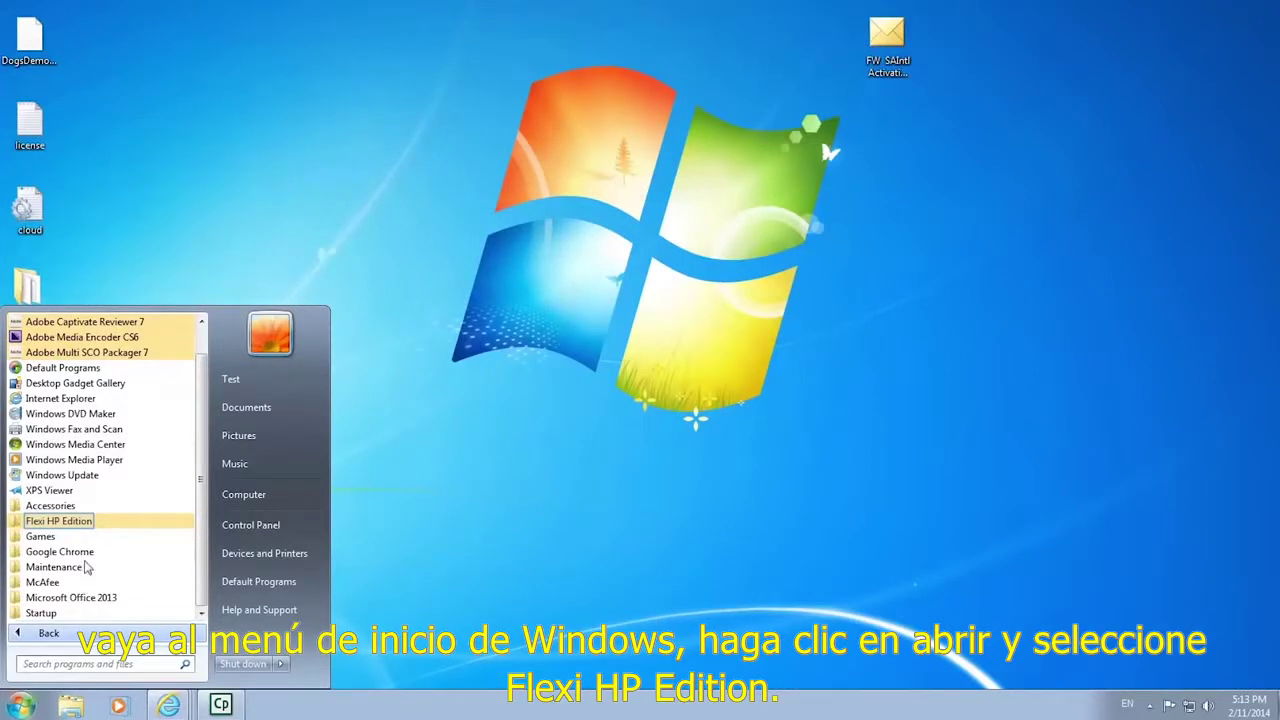
Step: Start FlexiSIGN-PRO HP Edition Cloud from the Flexi HP Edition programs folder
click(87, 524)
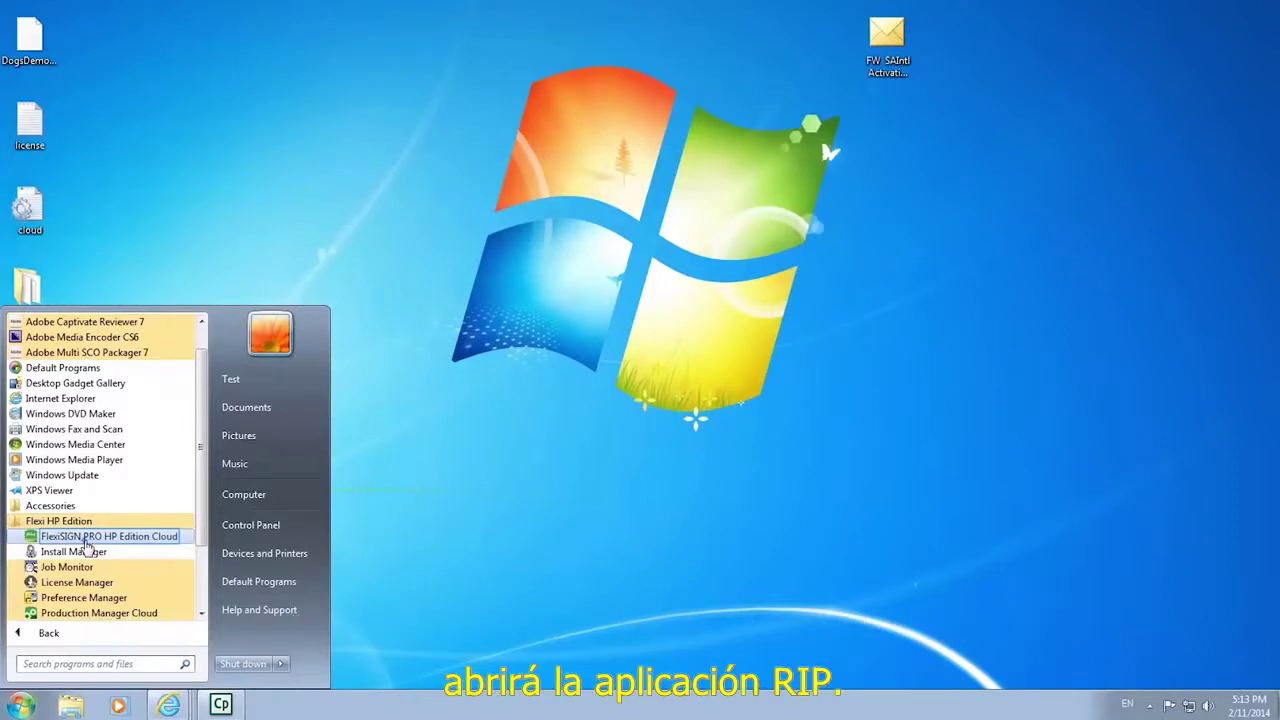
click(86, 545)
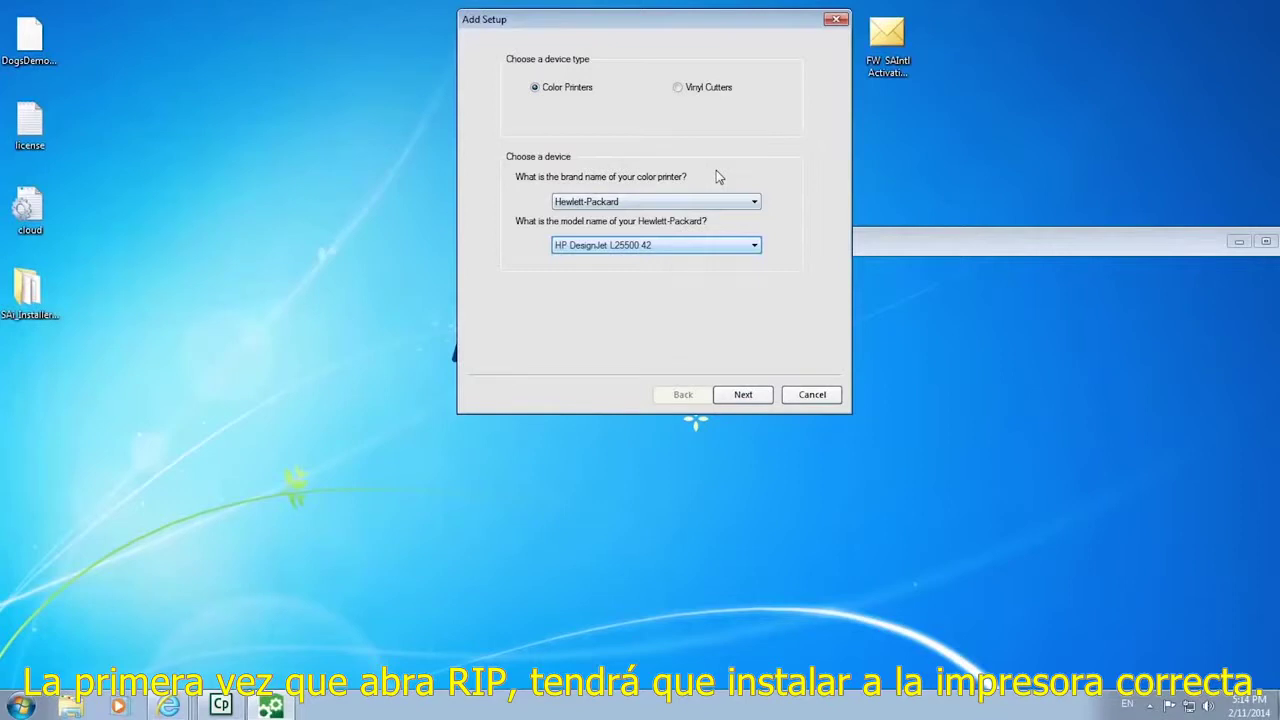
Step: Choose the HP Latex 330 Printer model in Add Setup
scroll(672, 250, down, 4)
click(672, 250)
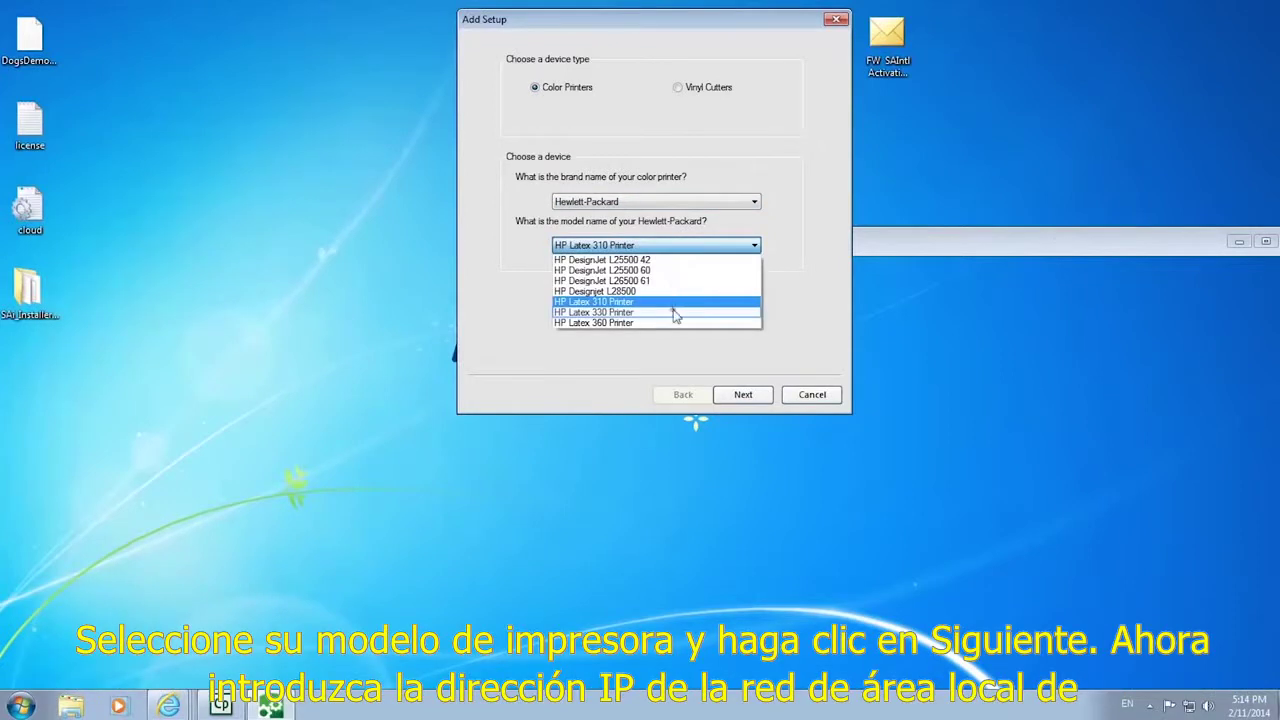
click(675, 312)
click(753, 398)
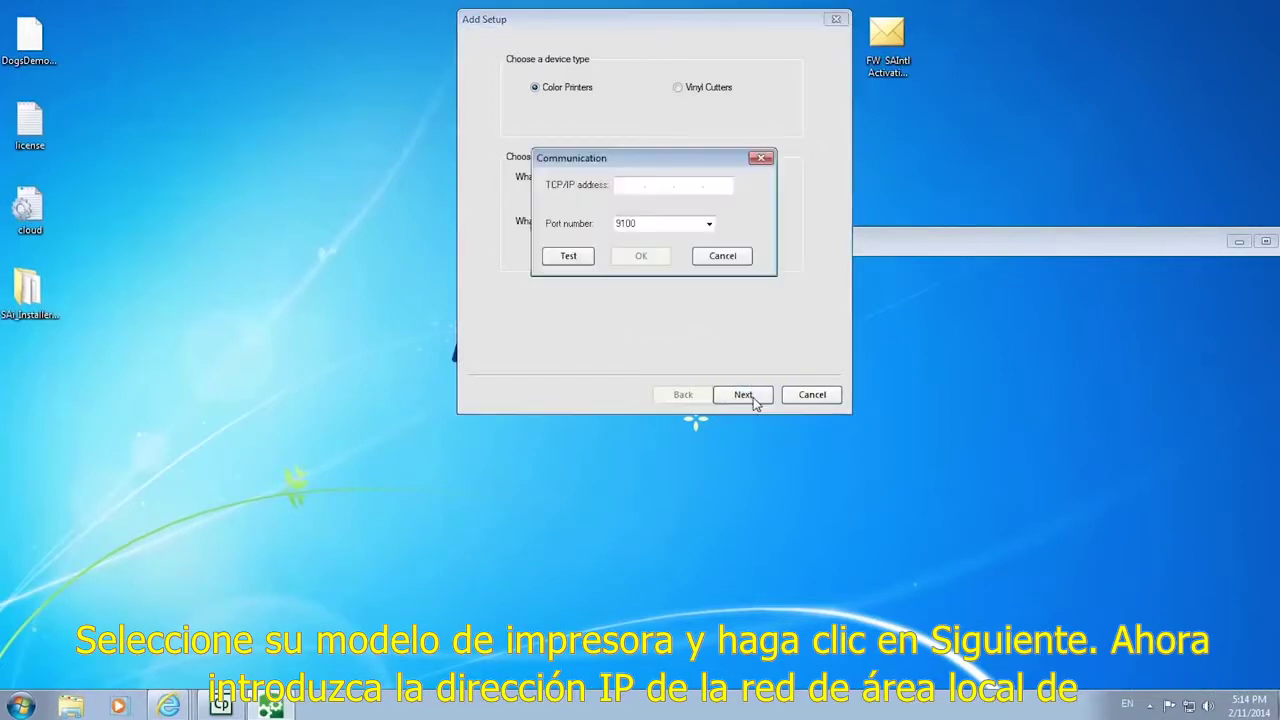
Step: Give the printer TCP/IP address 192.168.1.1 and include the desktop driver install
text(192.168.1.1)
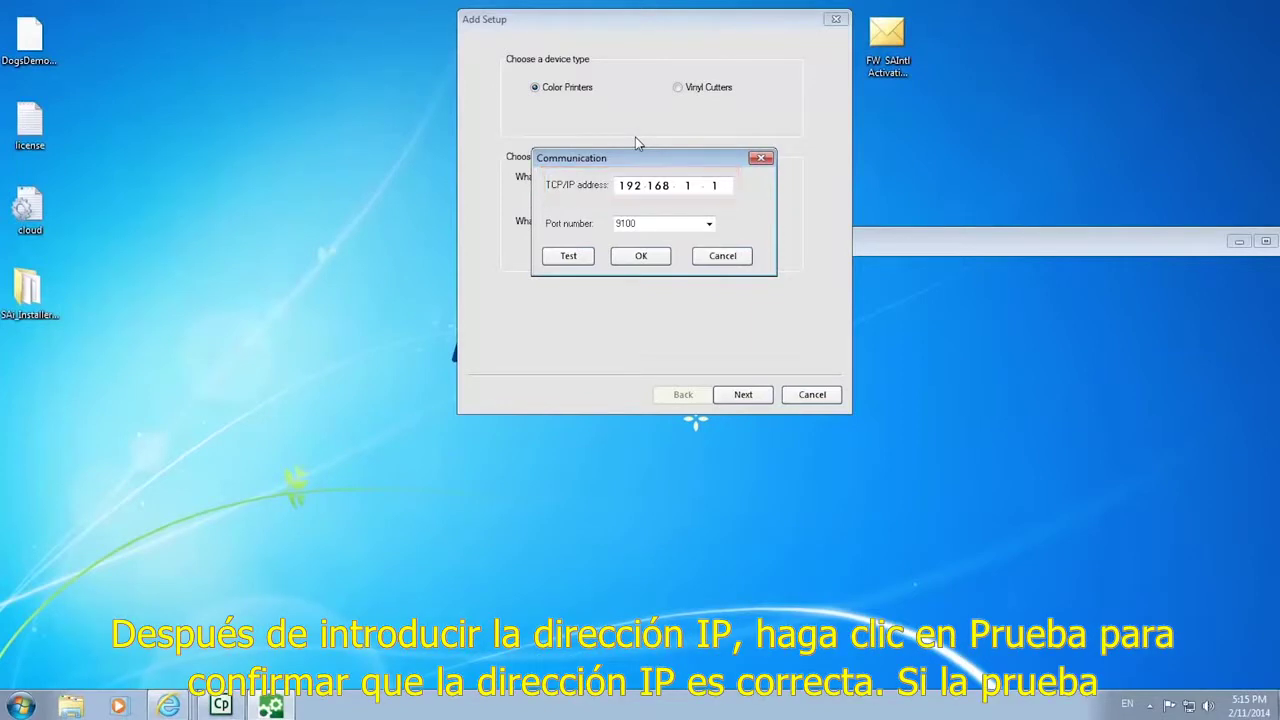
click(641, 256)
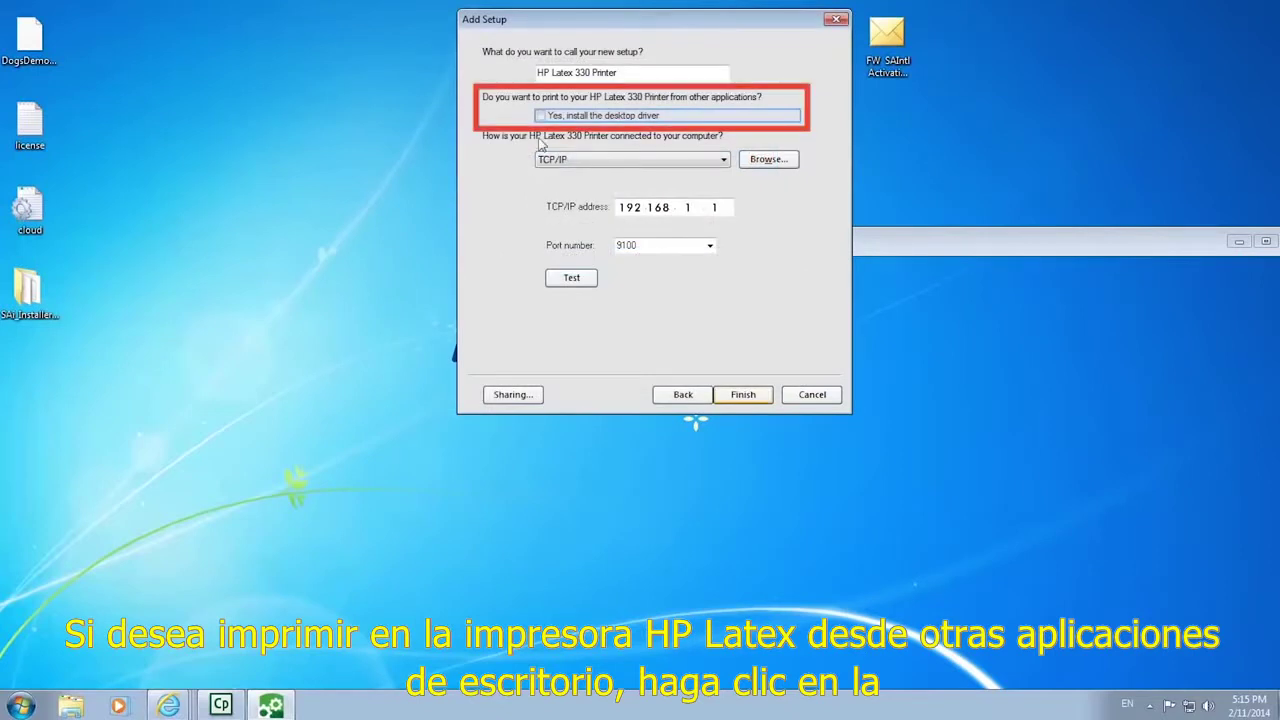
click(540, 116)
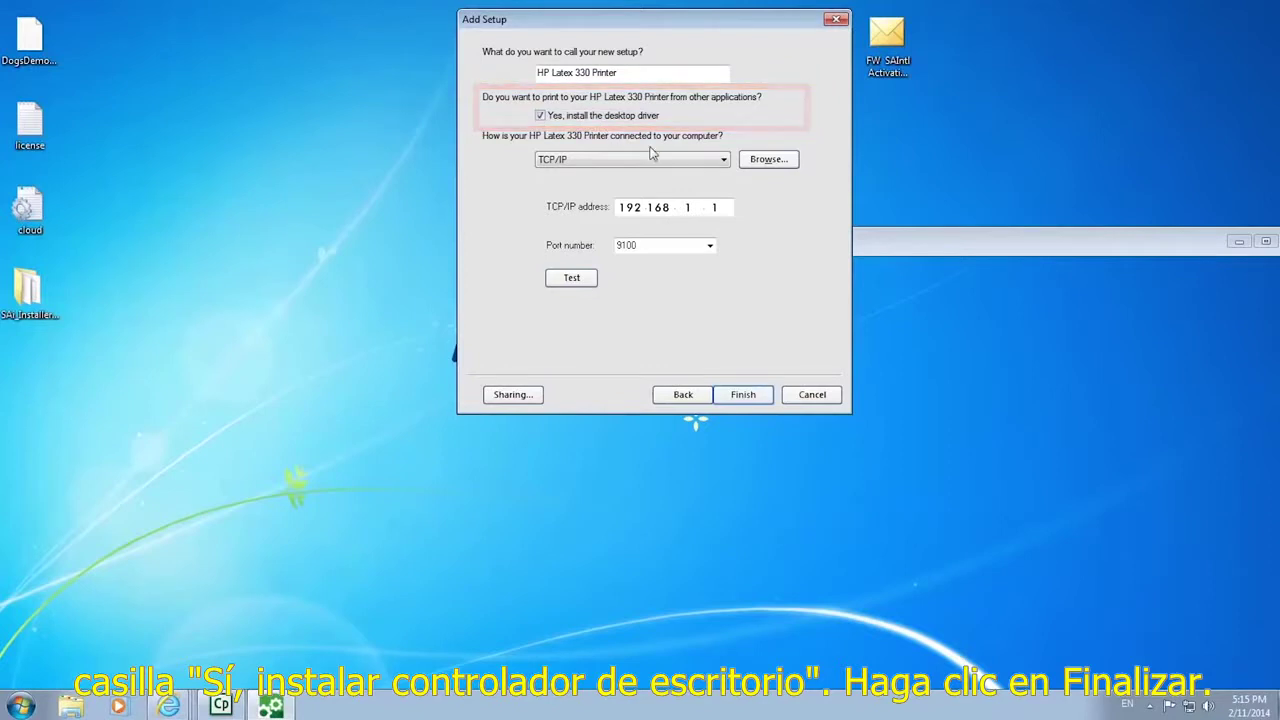